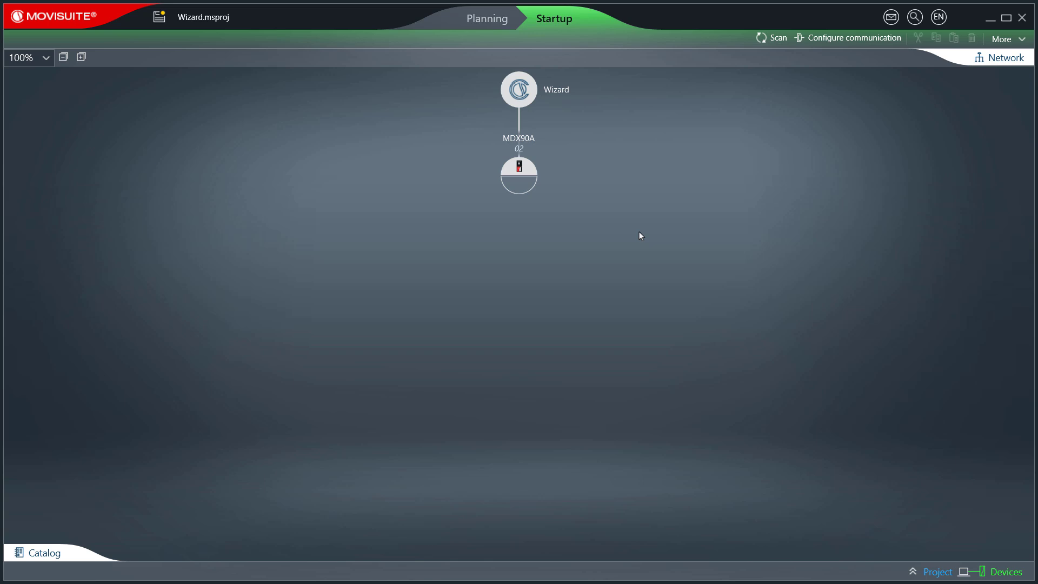
Review the MDX90A's drive train DT1, basic unit I/O and limit value parameters
{"action": "right_click", "coordinate": [520, 171]}
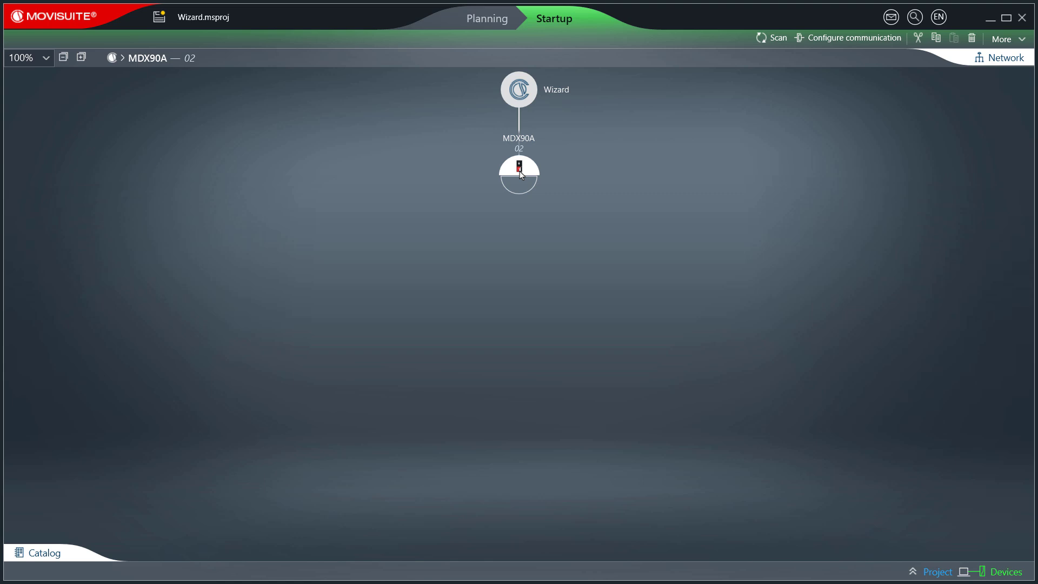
{"action": "left_click", "coordinate": [577, 202]}
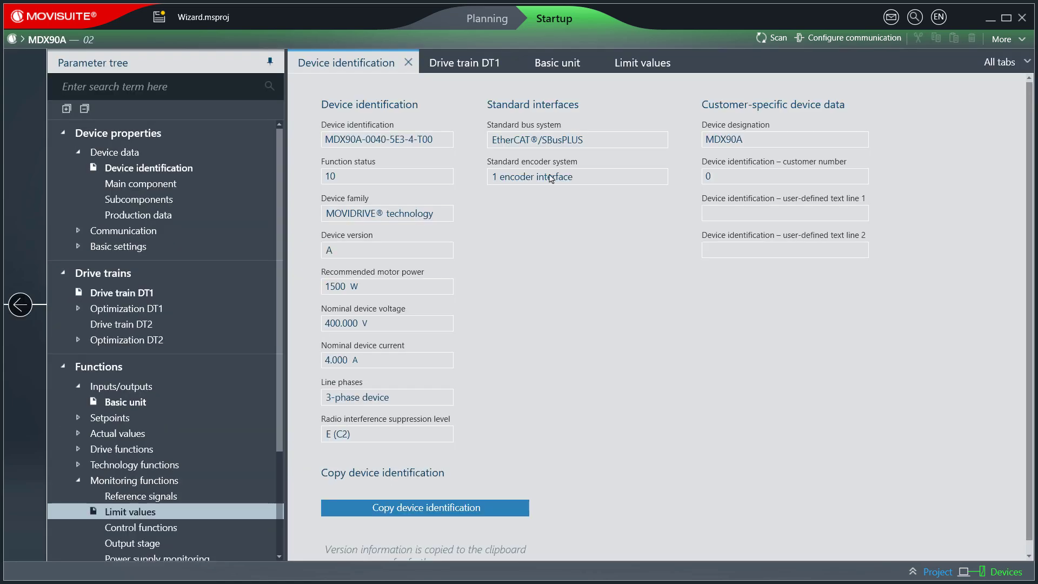
{"action": "left_click", "coordinate": [480, 66]}
{"action": "left_click", "coordinate": [551, 64]}
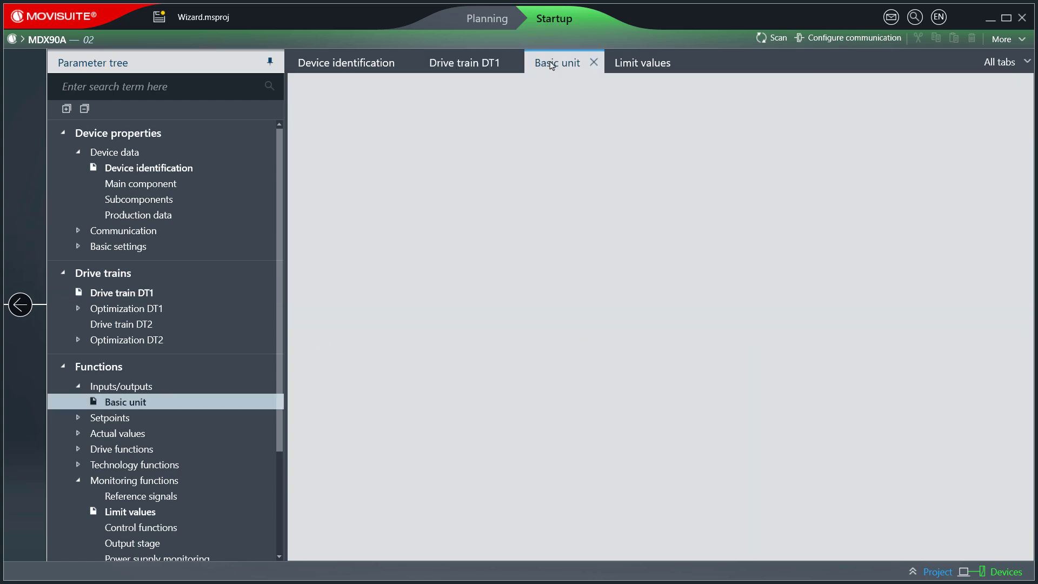
{"action": "left_click", "coordinate": [635, 63]}
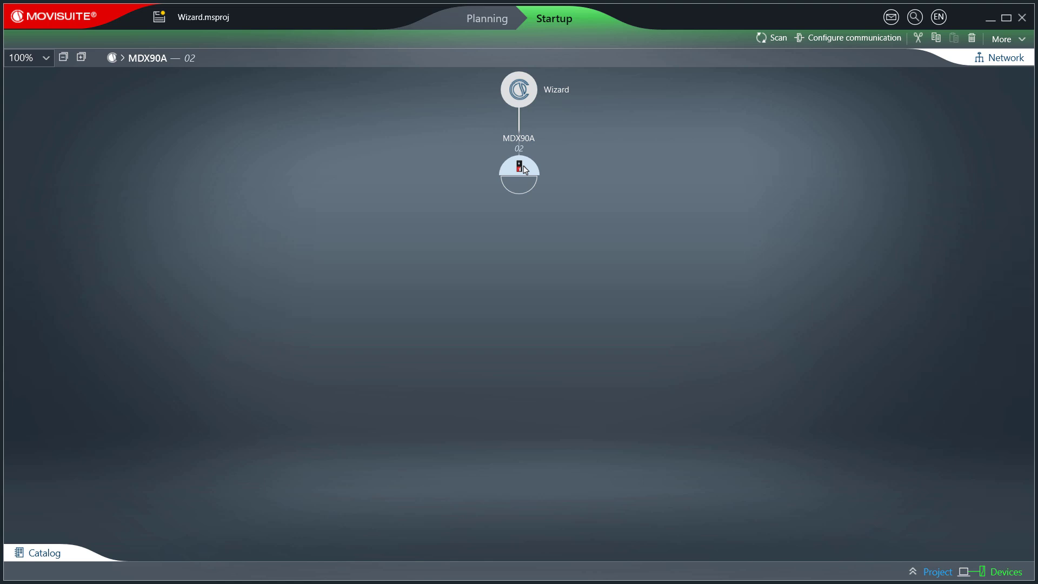
Start a new startup wizard run on the MDX90A, restoring its delivery state
{"action": "right_click", "coordinate": [523, 169]}
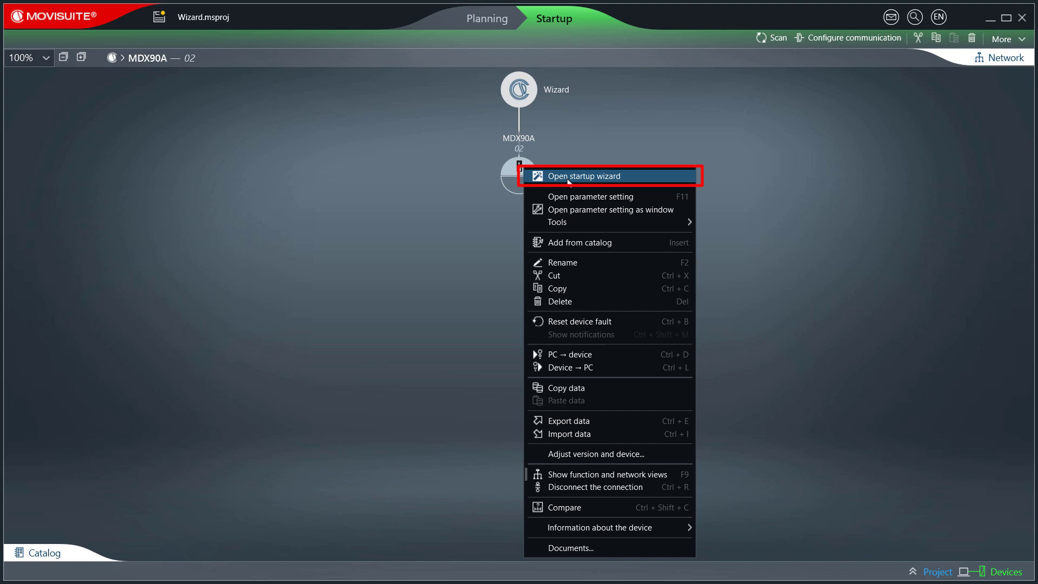
{"action": "left_click", "coordinate": [568, 177]}
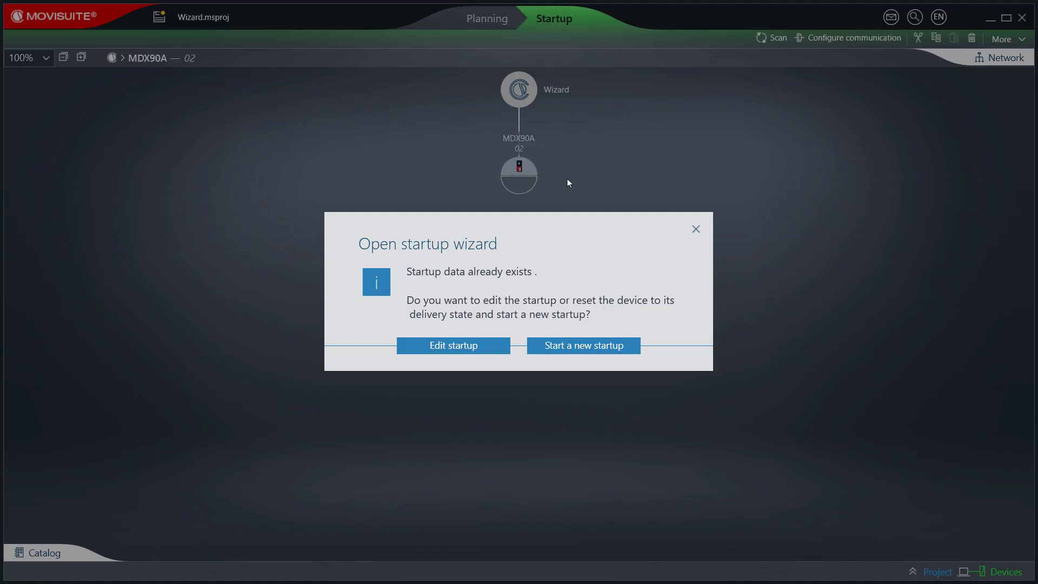
{"action": "left_click", "coordinate": [587, 345]}
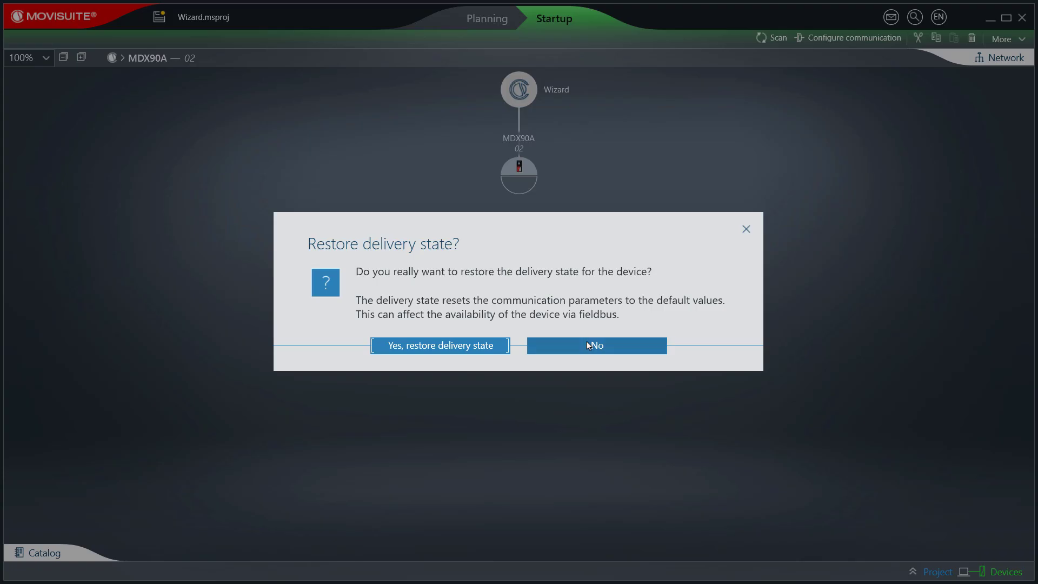
{"action": "left_click", "coordinate": [487, 347]}
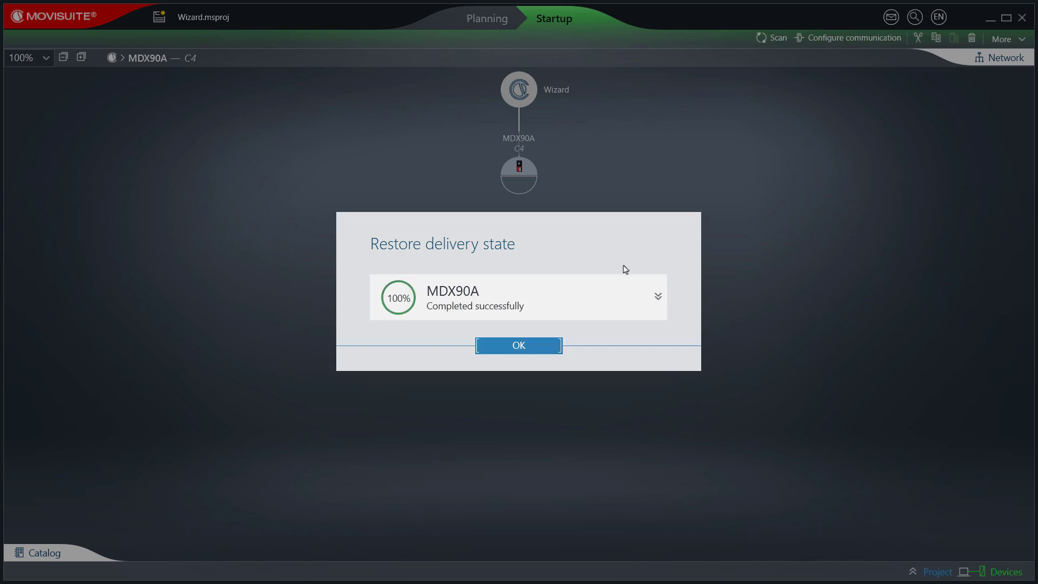
{"action": "left_click", "coordinate": [547, 348]}
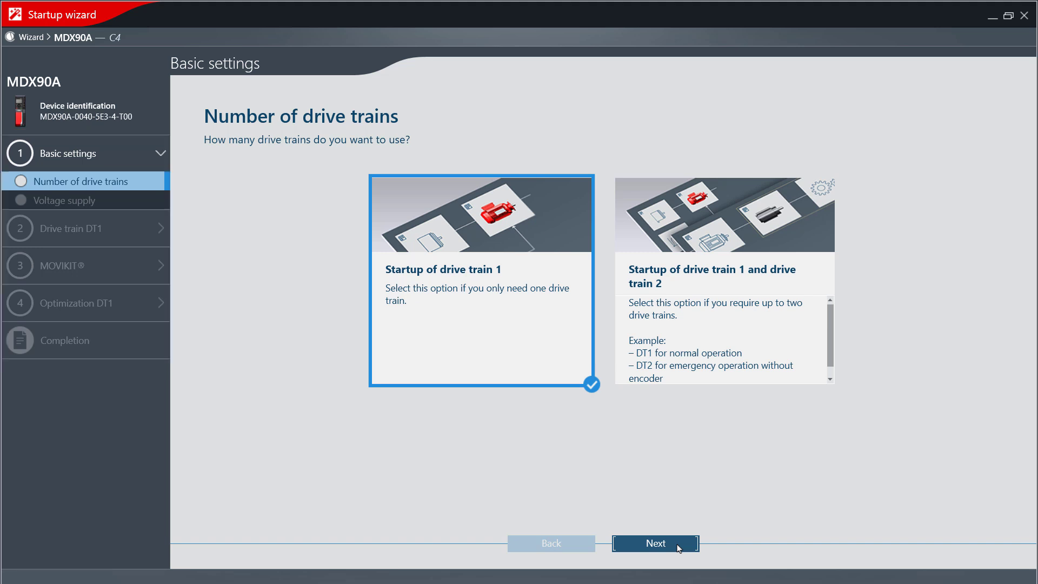
Choose single drive train startup, transfer DT1 data to the MDX90A and activate startup state
{"action": "left_click", "coordinate": [677, 546]}
{"action": "left_click", "coordinate": [678, 548]}
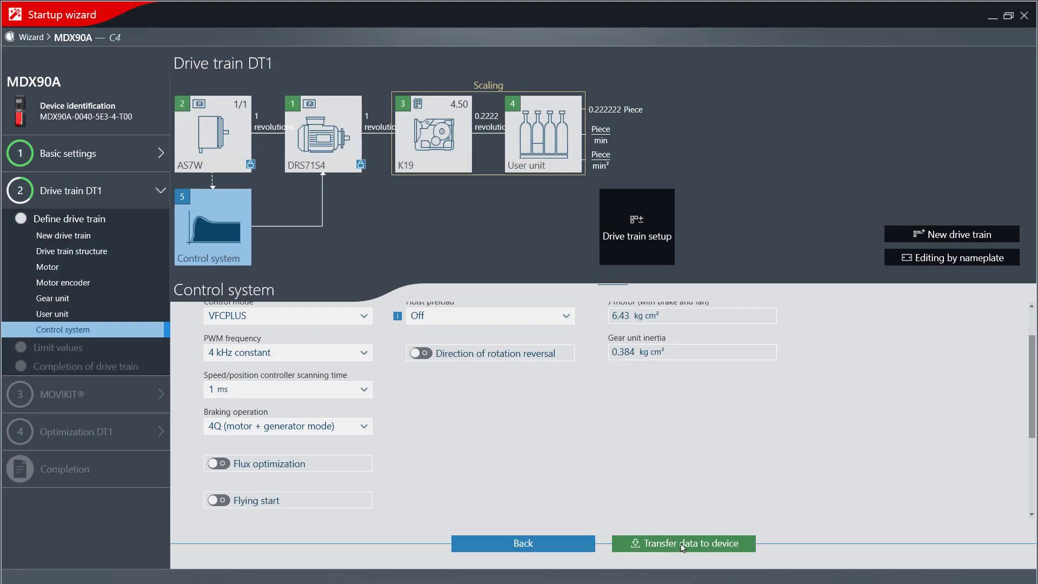
{"action": "left_click", "coordinate": [682, 546]}
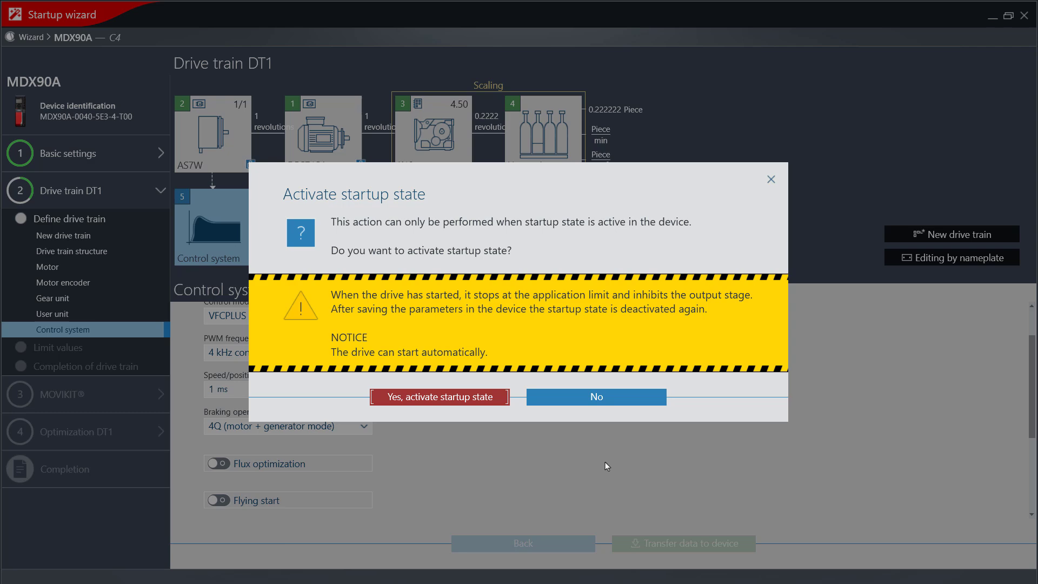
{"action": "left_click", "coordinate": [499, 396]}
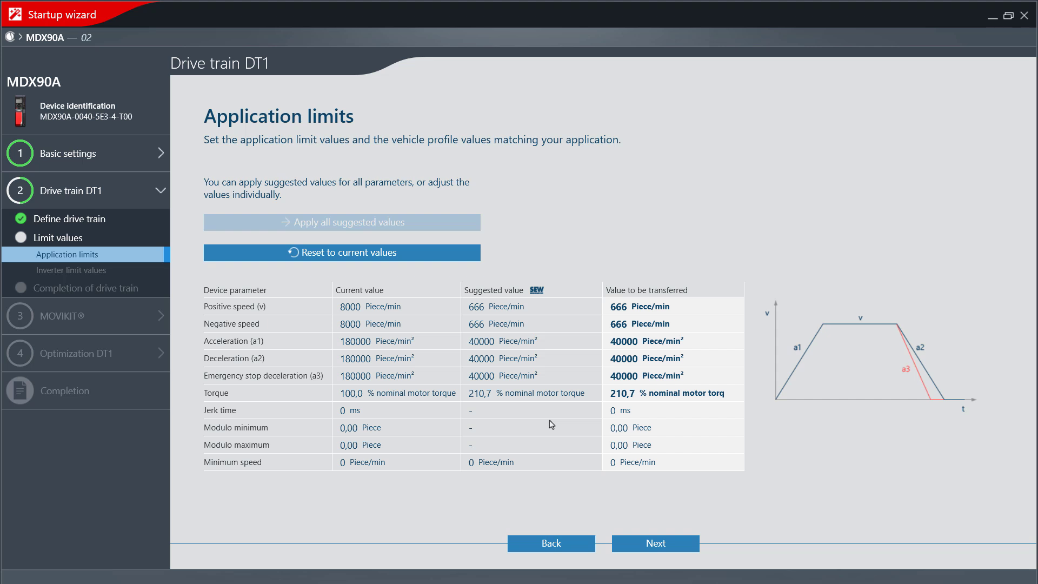
{"action": "double_click", "coordinate": [618, 306]}
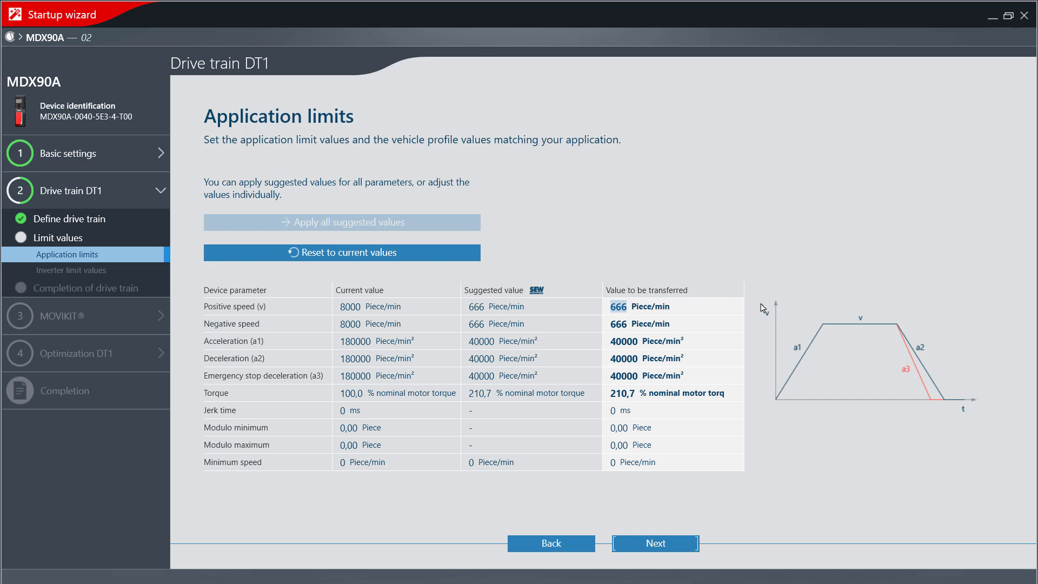
{"action": "type", "text": "80"}
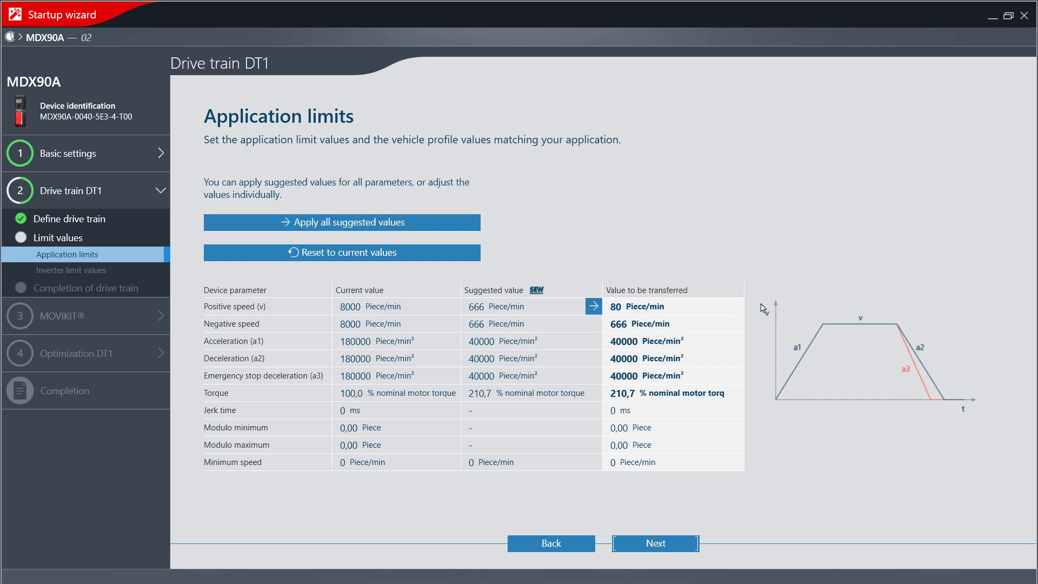
{"action": "double_click", "coordinate": [624, 323]}
{"action": "type", "text": "80"}
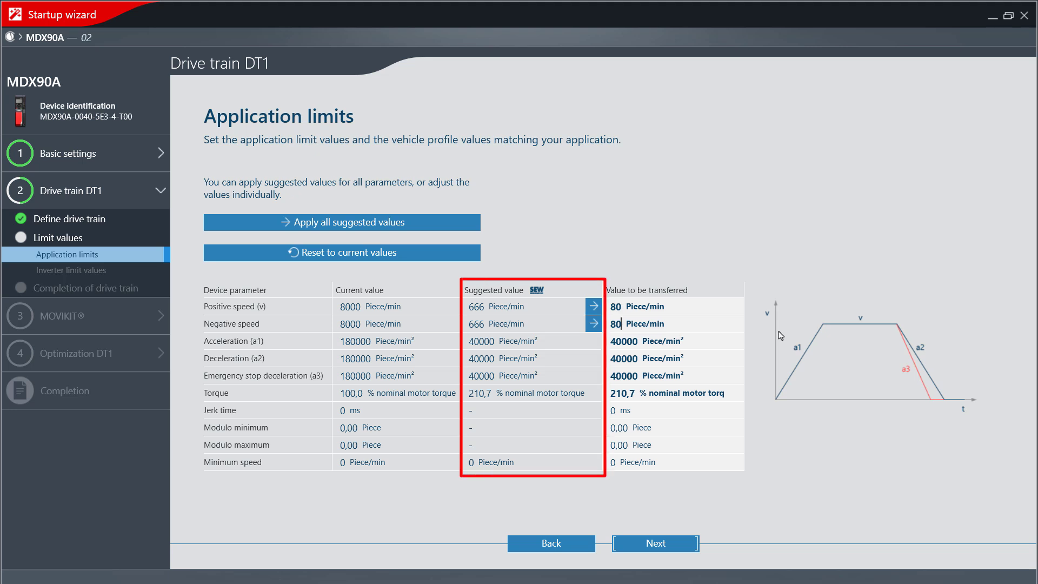
{"action": "left_click", "coordinate": [593, 306]}
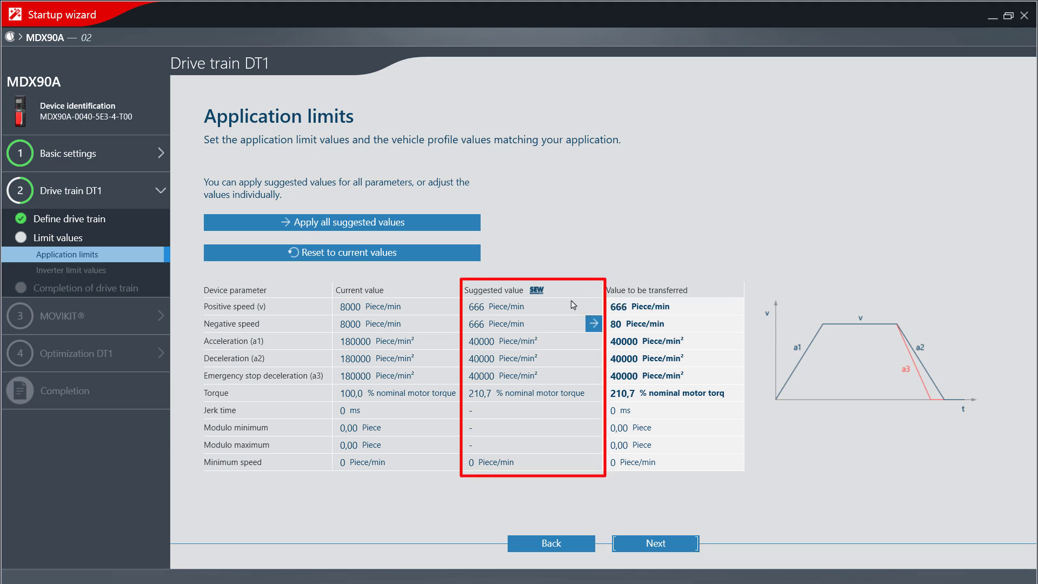
{"action": "left_click", "coordinate": [418, 223]}
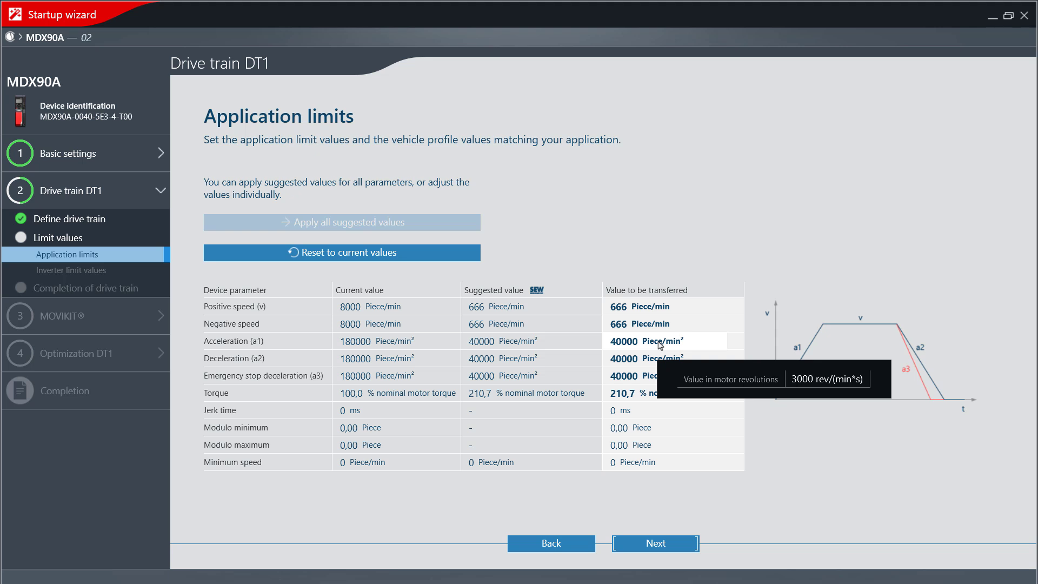
Transfer the inverter limit values to the device and complete drive train DT1
{"action": "left_click", "coordinate": [682, 543]}
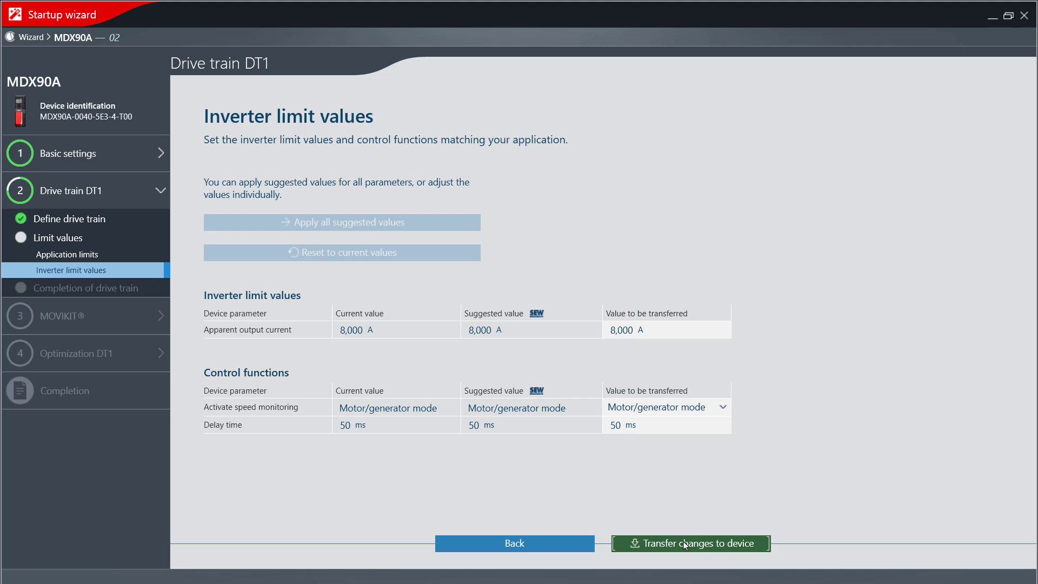
{"action": "left_click", "coordinate": [683, 542]}
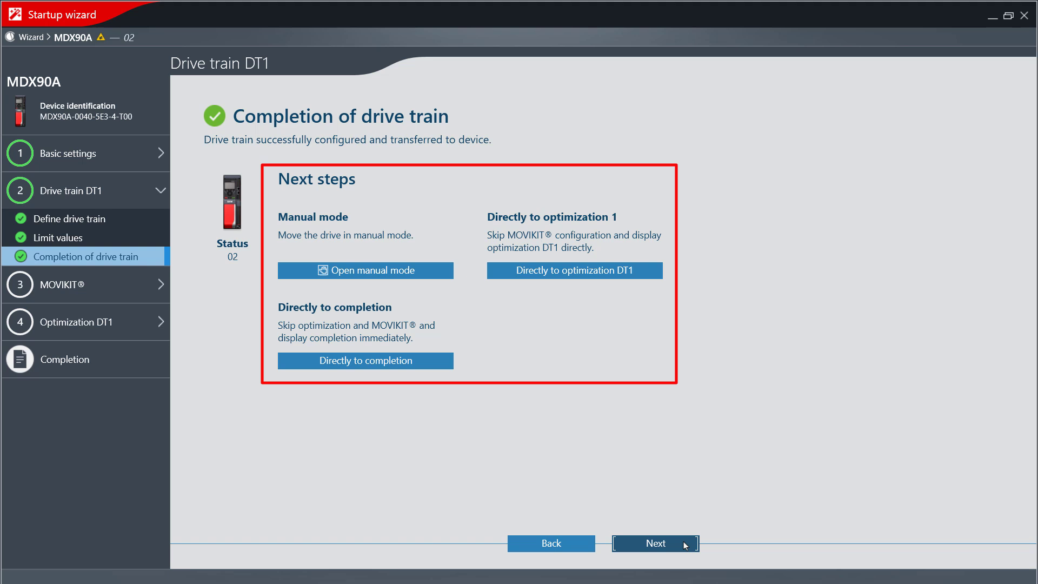
{"action": "left_click", "coordinate": [684, 543]}
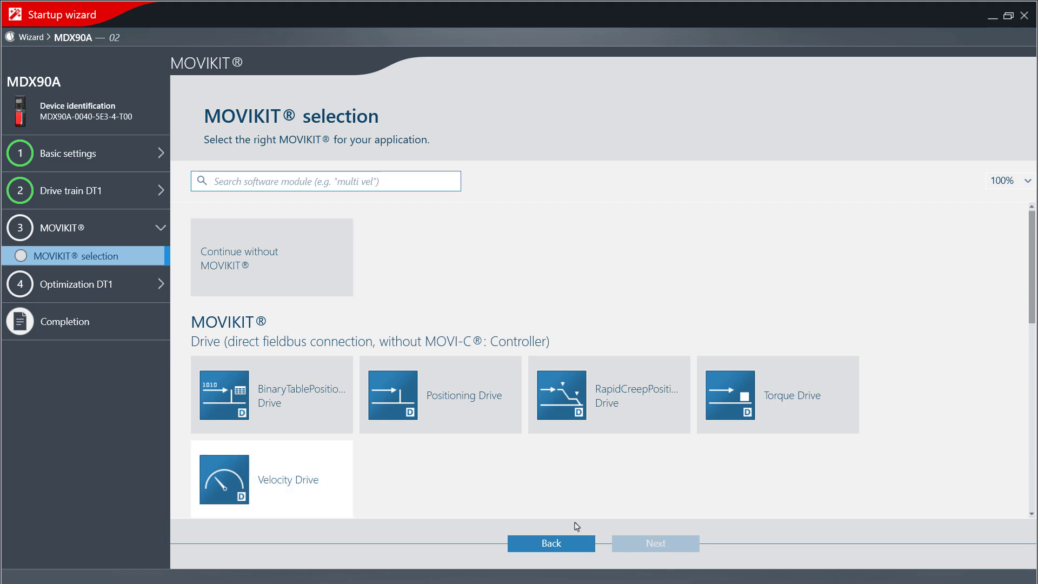
Add the Velocity Drive MOVIKIT in version 10.0.19.200
{"action": "left_click", "coordinate": [319, 480]}
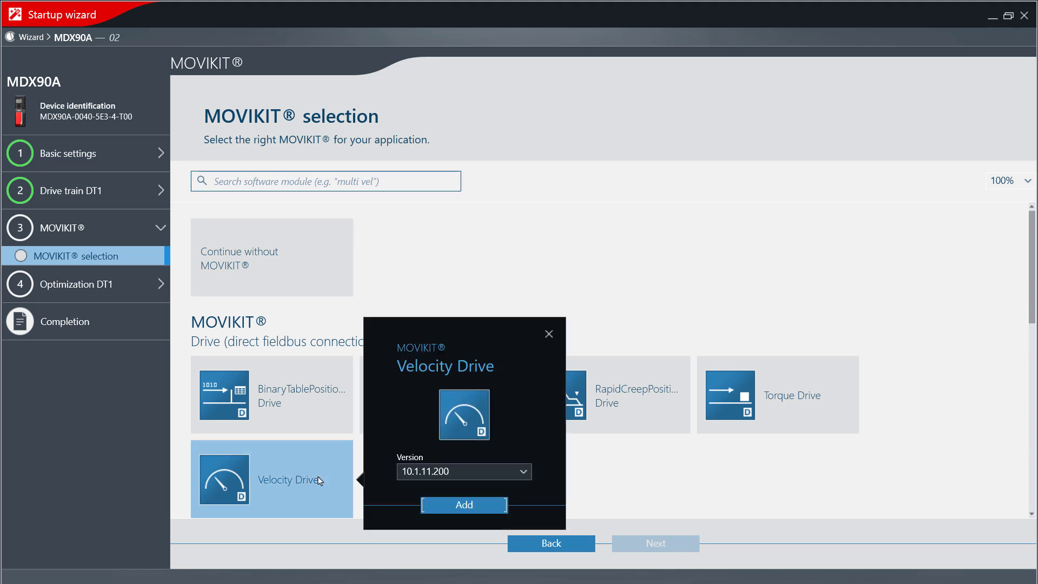
{"action": "left_click", "coordinate": [451, 472]}
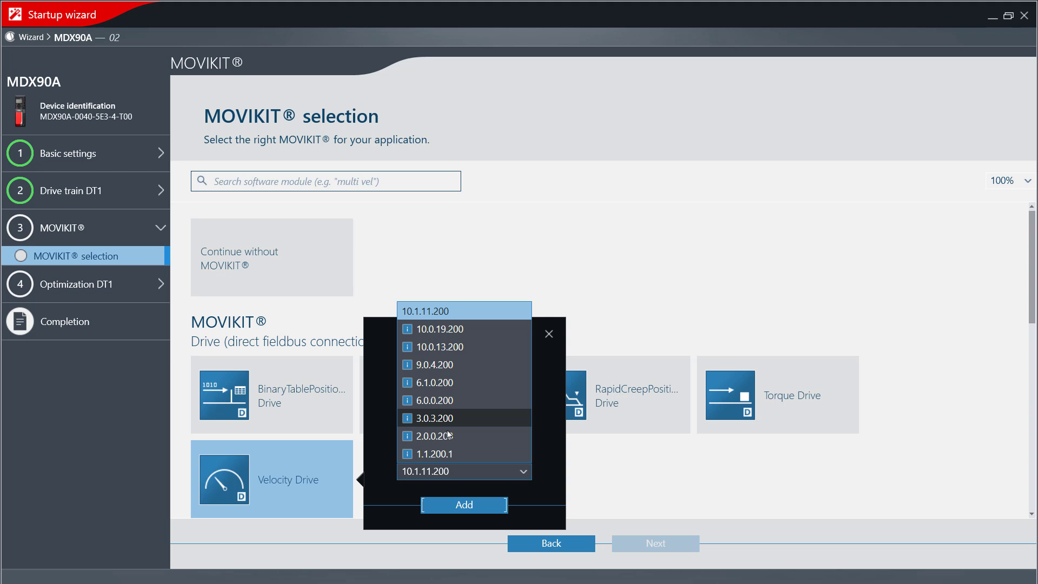
{"action": "left_click", "coordinate": [439, 329]}
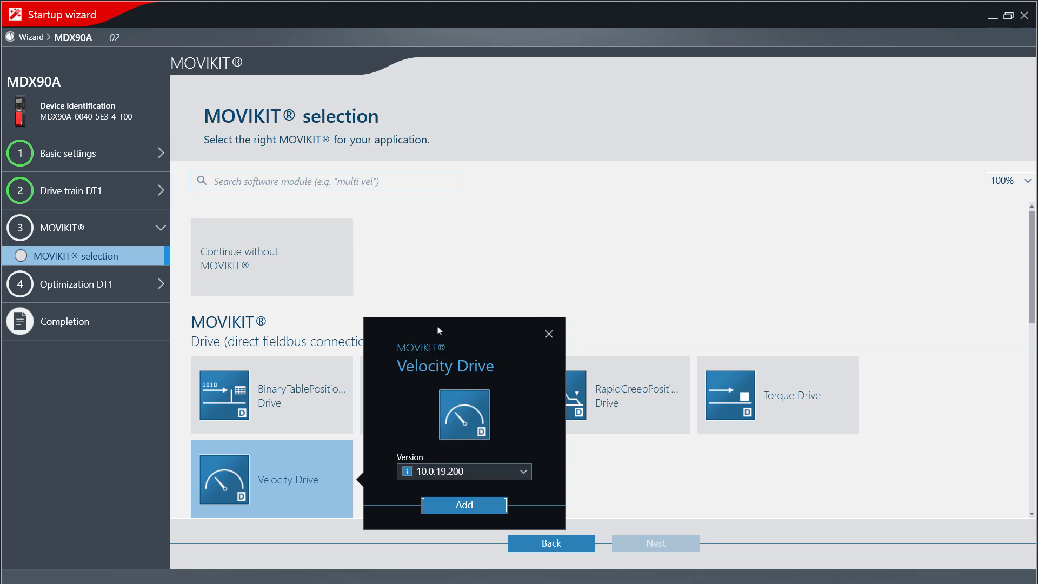
{"action": "left_click", "coordinate": [486, 507]}
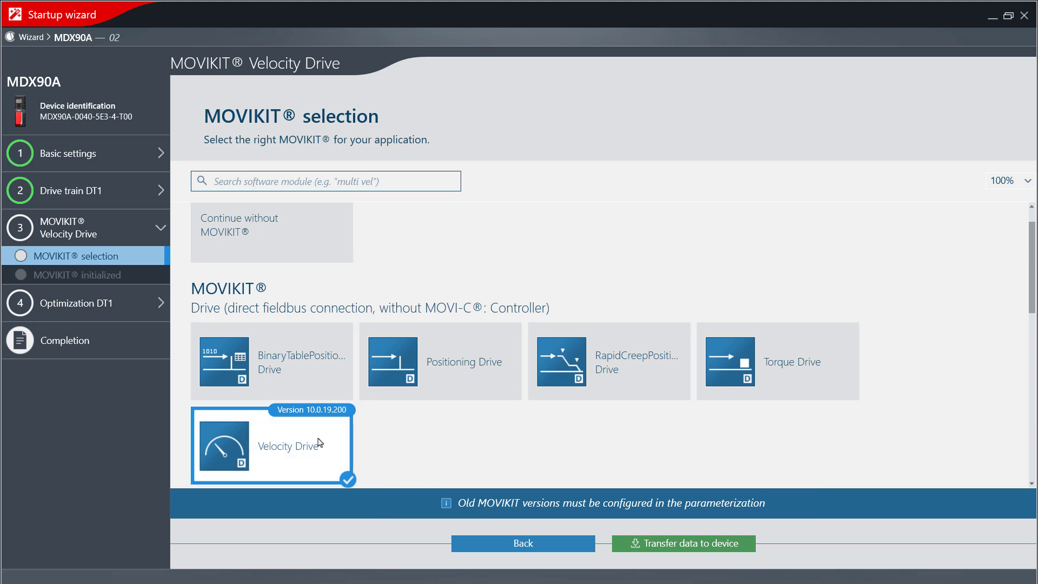
Switch the Velocity Drive MOVIKIT to the newest version 10.1.11.200
{"action": "left_click", "coordinate": [321, 443]}
{"action": "left_click", "coordinate": [479, 476]}
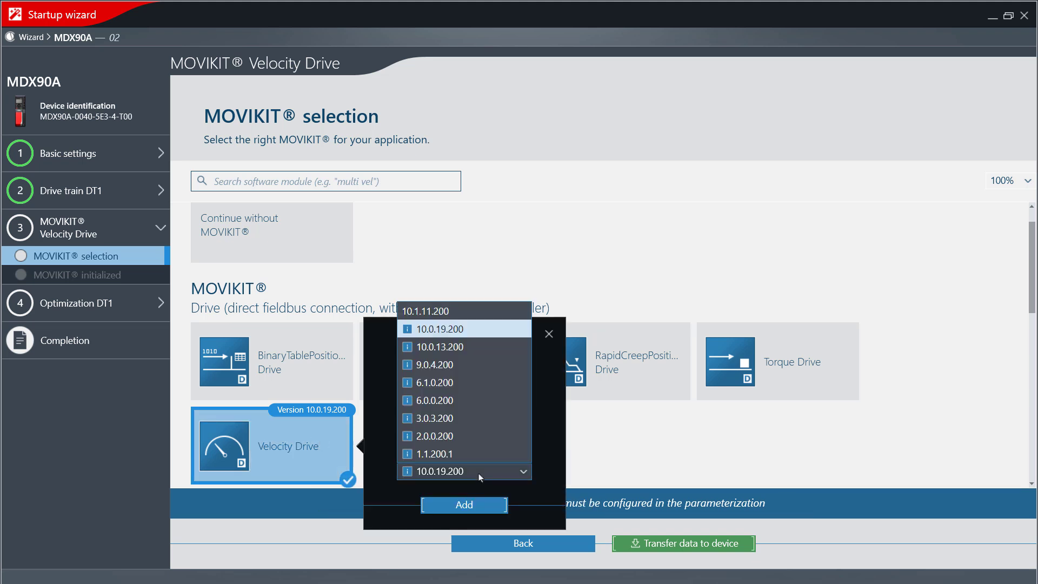
{"action": "left_click", "coordinate": [432, 310]}
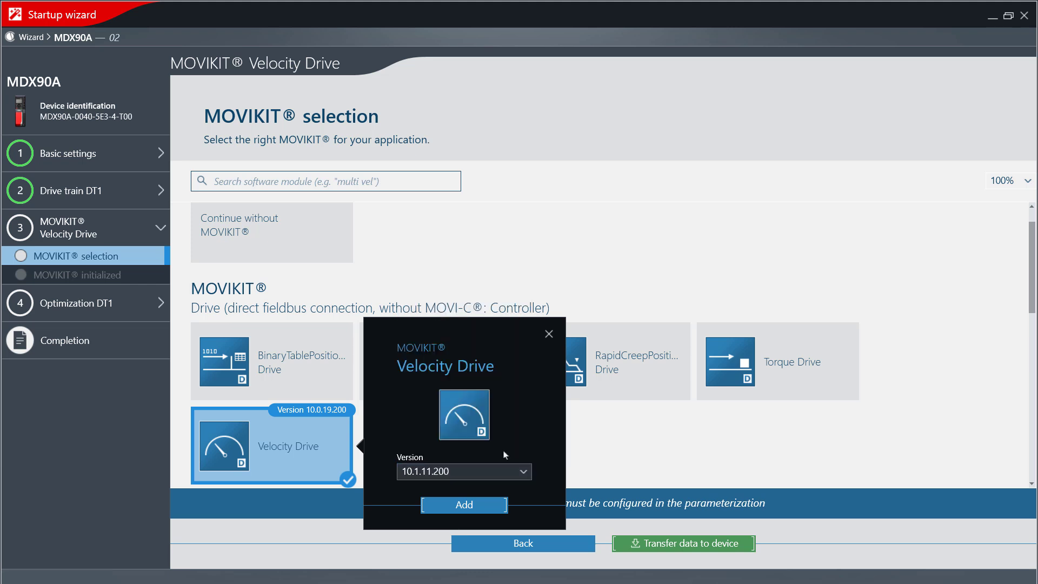
{"action": "left_click", "coordinate": [488, 506]}
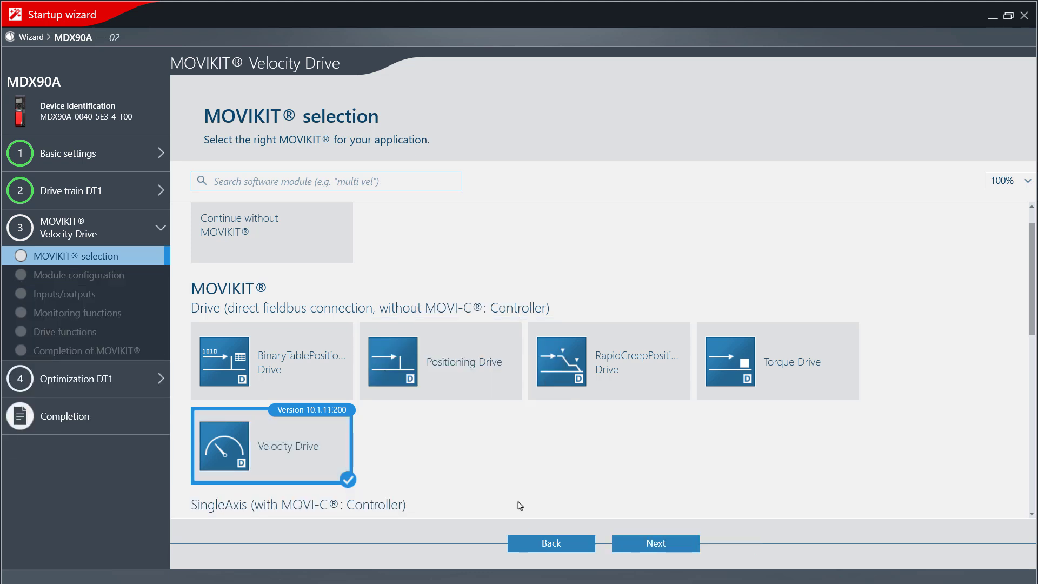
Transfer the Velocity Drive configuration to the MDX90A, accepting the parameter setting change
{"action": "left_click", "coordinate": [662, 547]}
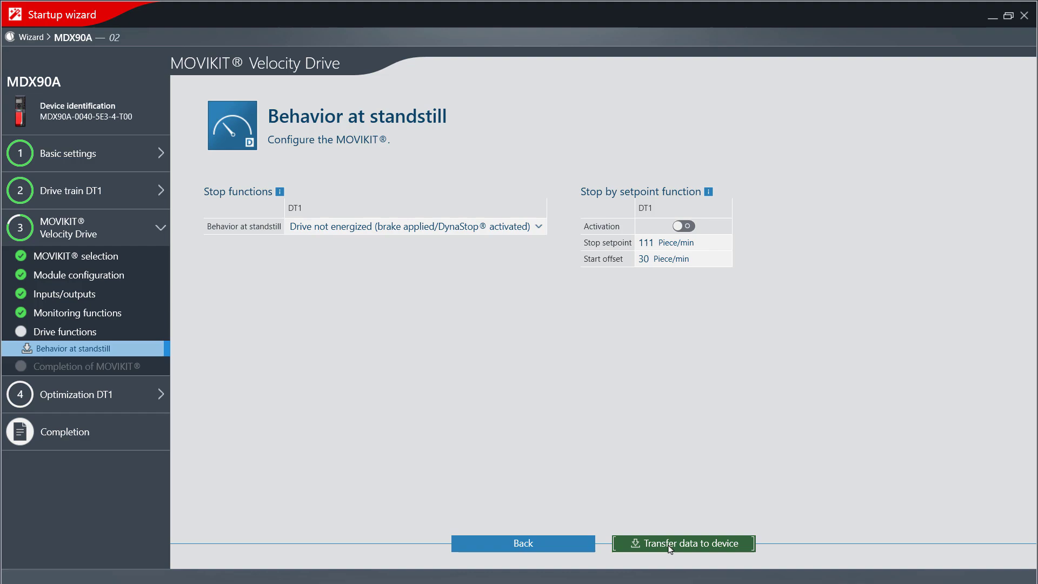
{"action": "left_click", "coordinate": [669, 547]}
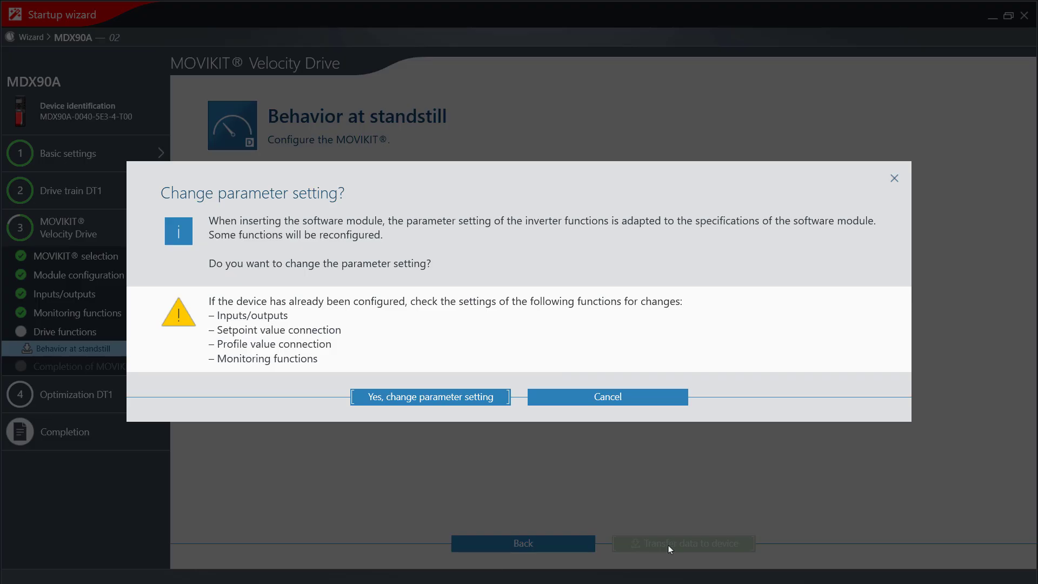
{"action": "left_click", "coordinate": [488, 404]}
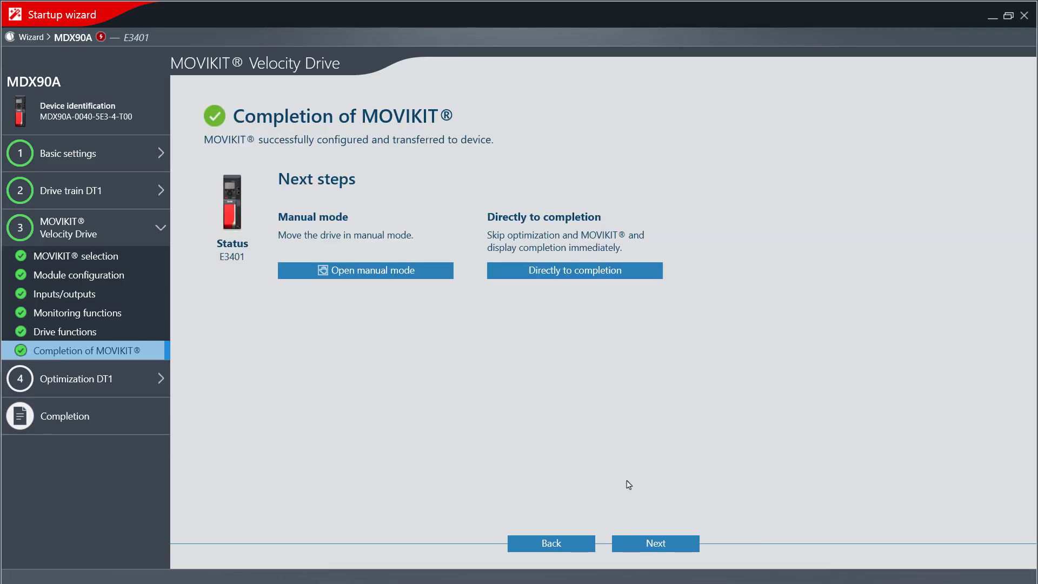
{"action": "left_click", "coordinate": [684, 544]}
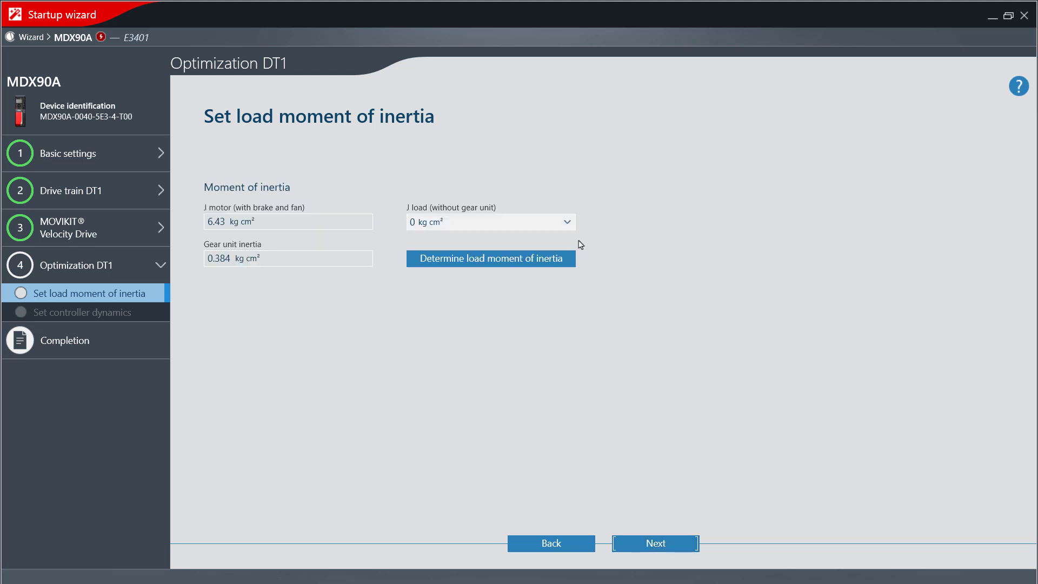
Set J load to 1 x motor inertia (6.43 kg cm²)
{"action": "left_click", "coordinate": [570, 223]}
{"action": "left_click", "coordinate": [547, 240]}
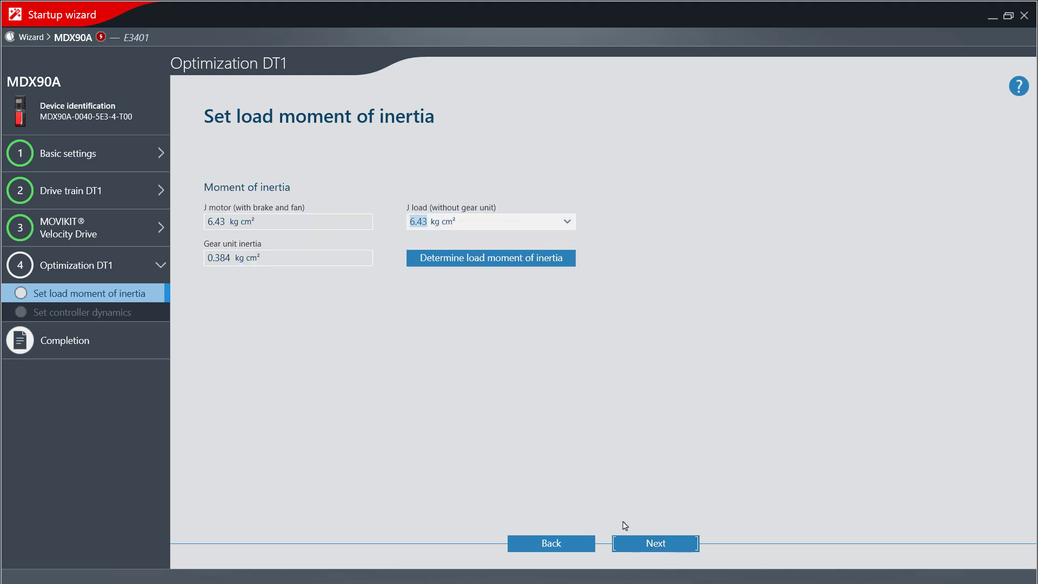
{"action": "left_click", "coordinate": [681, 551]}
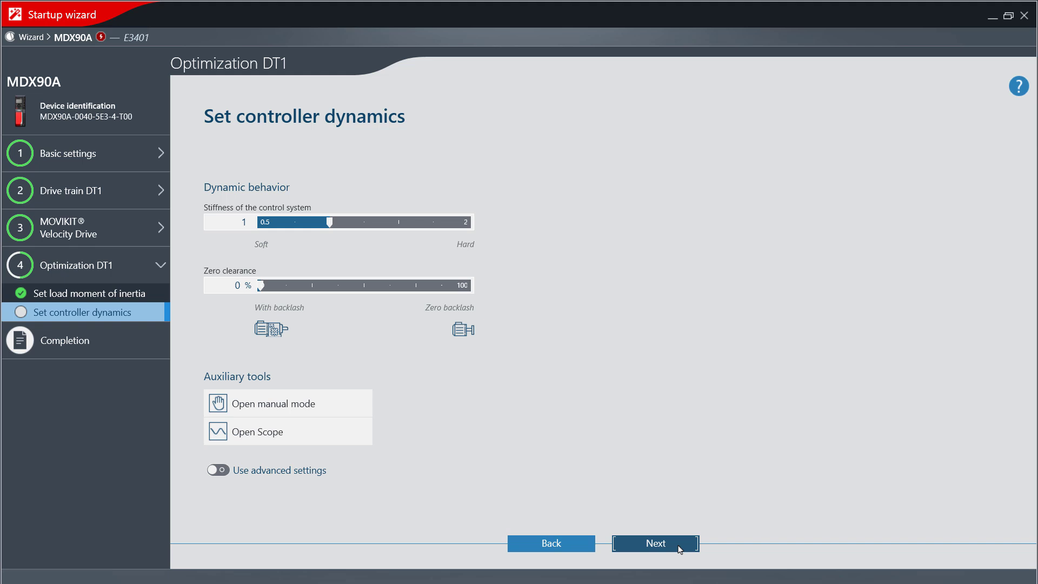
{"action": "left_click", "coordinate": [680, 549]}
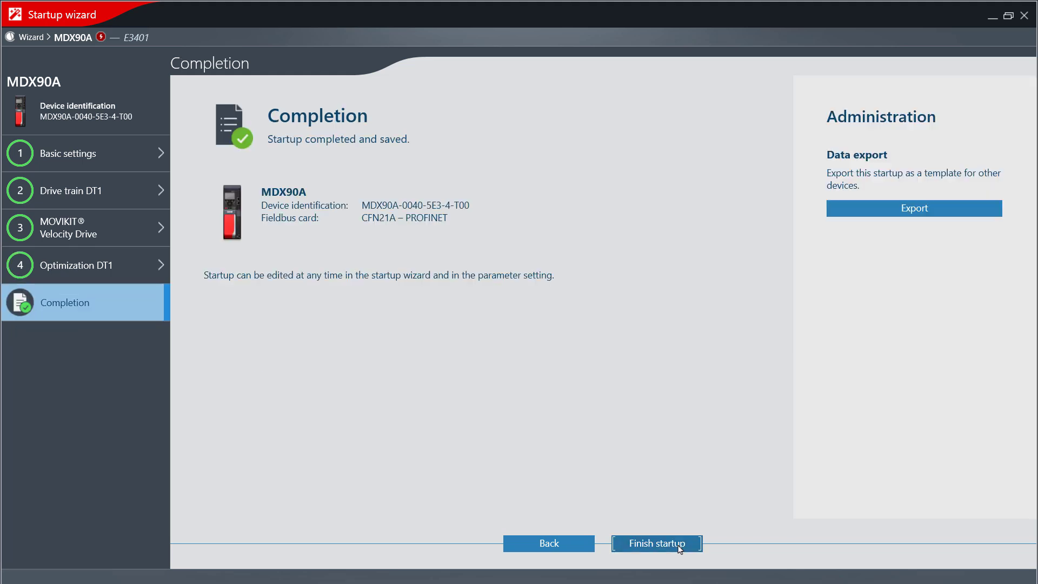